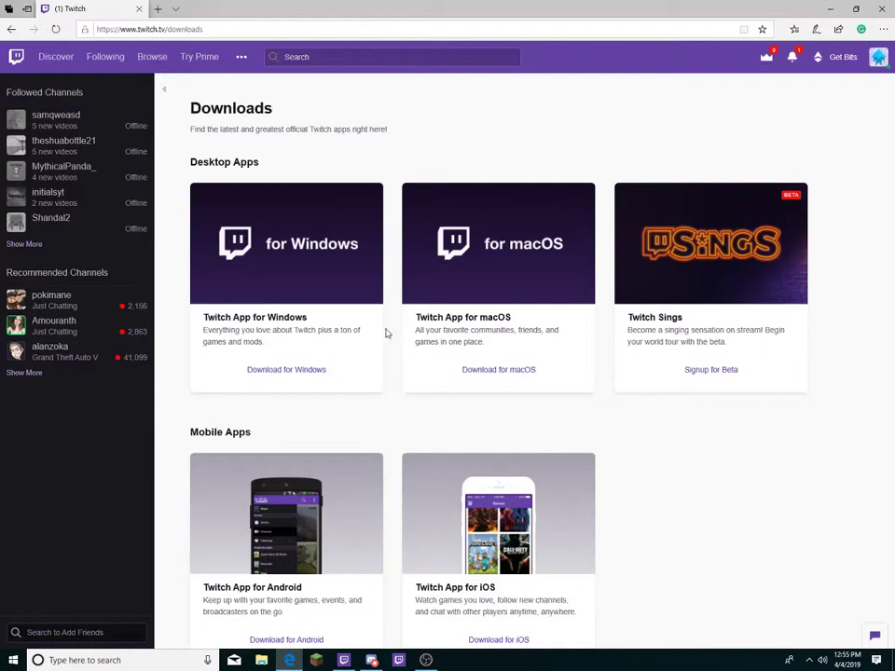
Step: Request the Twitch App for Windows download and dismiss its run-or-save prompt
{"action": "left_click", "coordinate": [318, 377]}
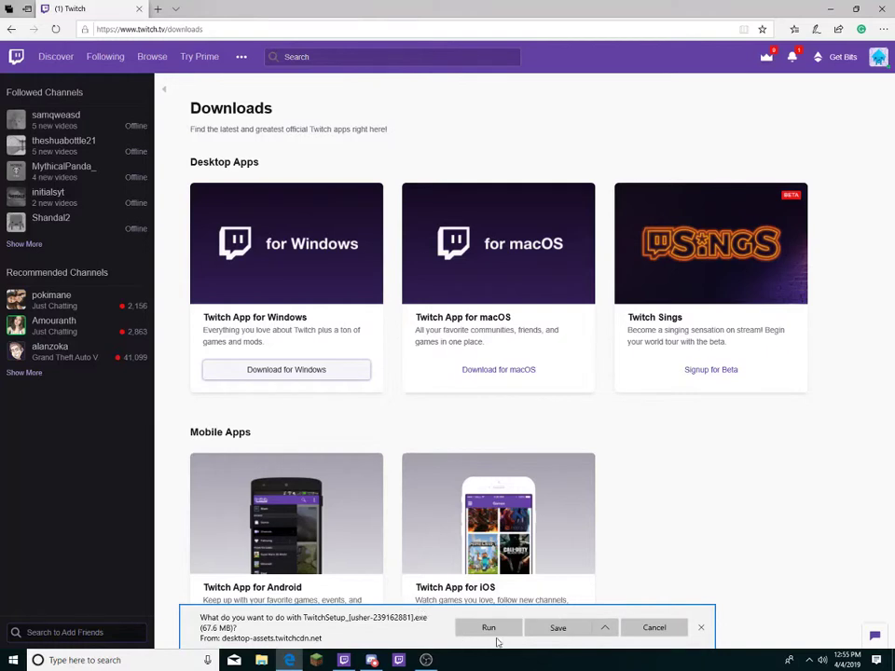
{"action": "left_click", "coordinate": [700, 631]}
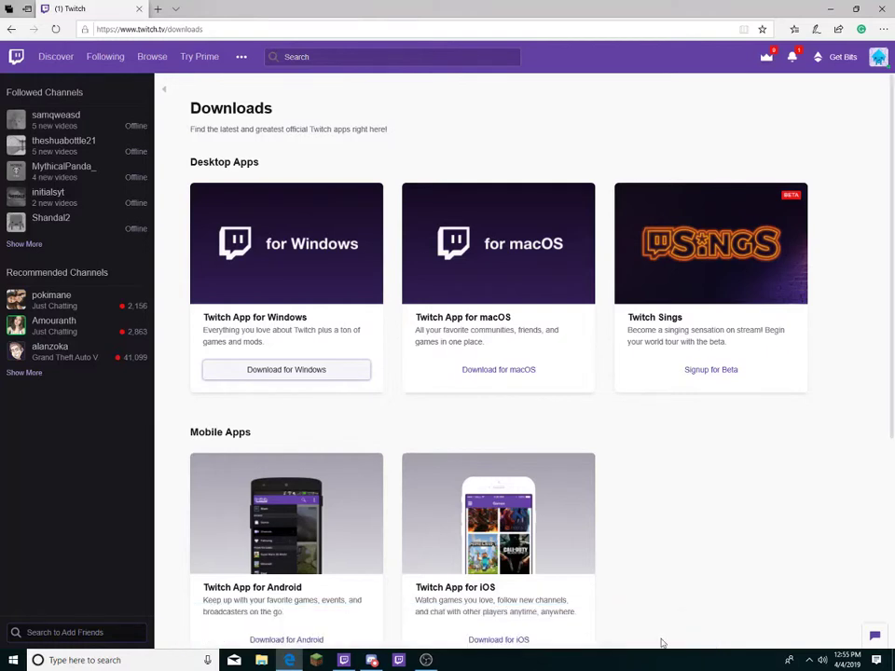
Step: Switch to the Twitch desktop app and return from the schematica profile to the Minecraft modpack list
{"action": "left_click", "coordinate": [341, 660]}
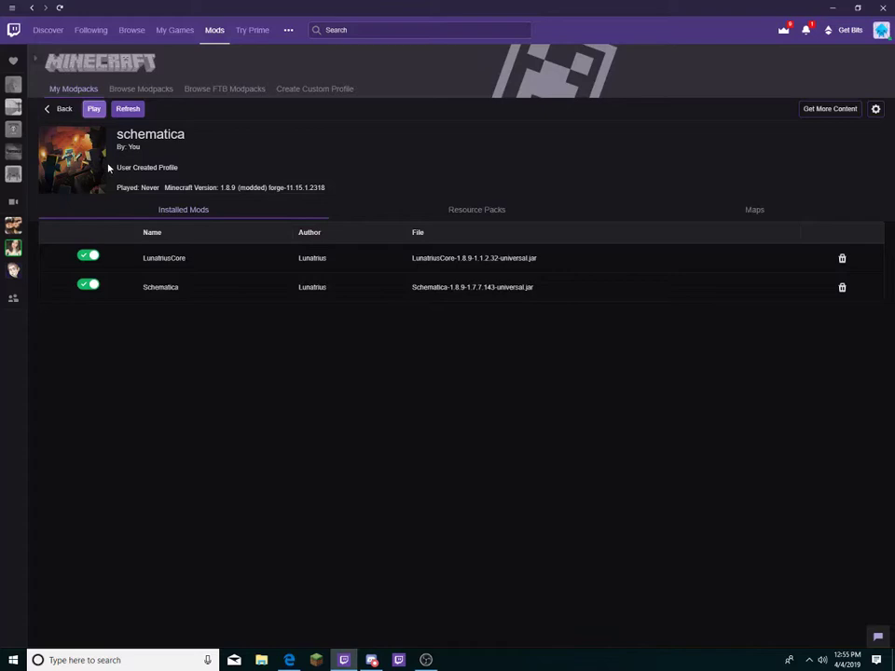
{"action": "left_click", "coordinate": [62, 109]}
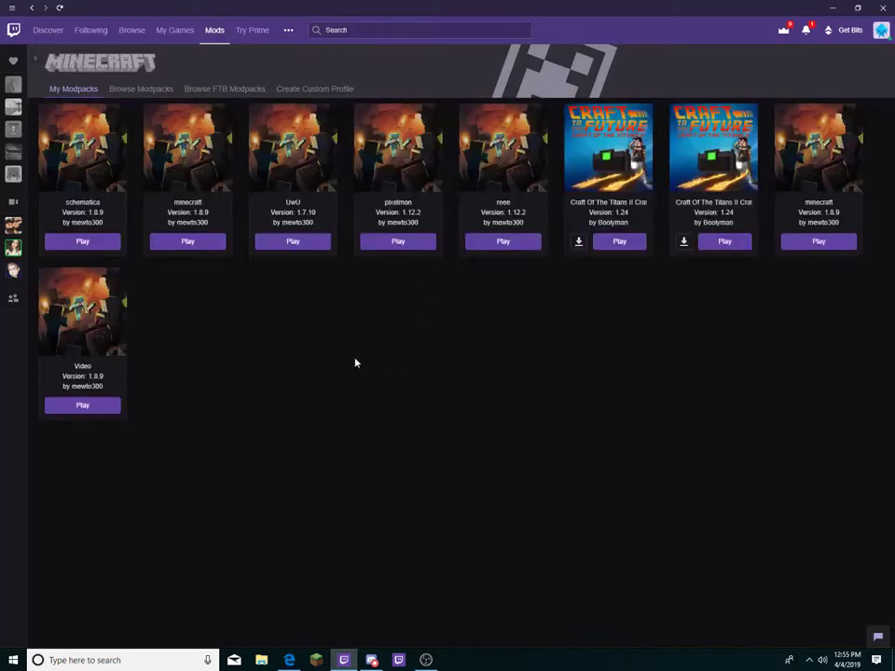
{"action": "left_click", "coordinate": [286, 90]}
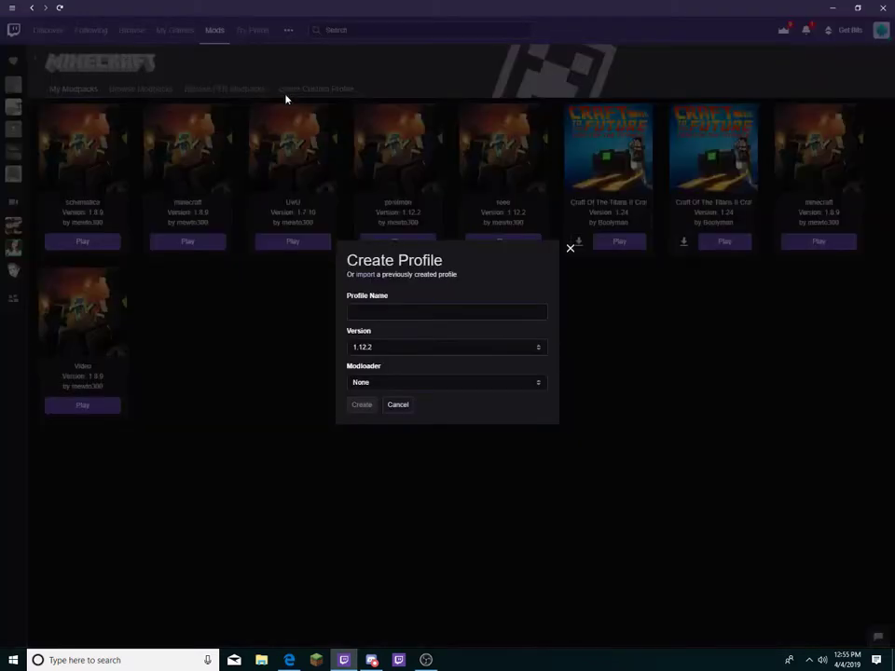
{"action": "left_click", "coordinate": [447, 349]}
{"action": "scroll", "coordinate": [398, 447], "scroll_direction": "down", "scroll_amount": 10}
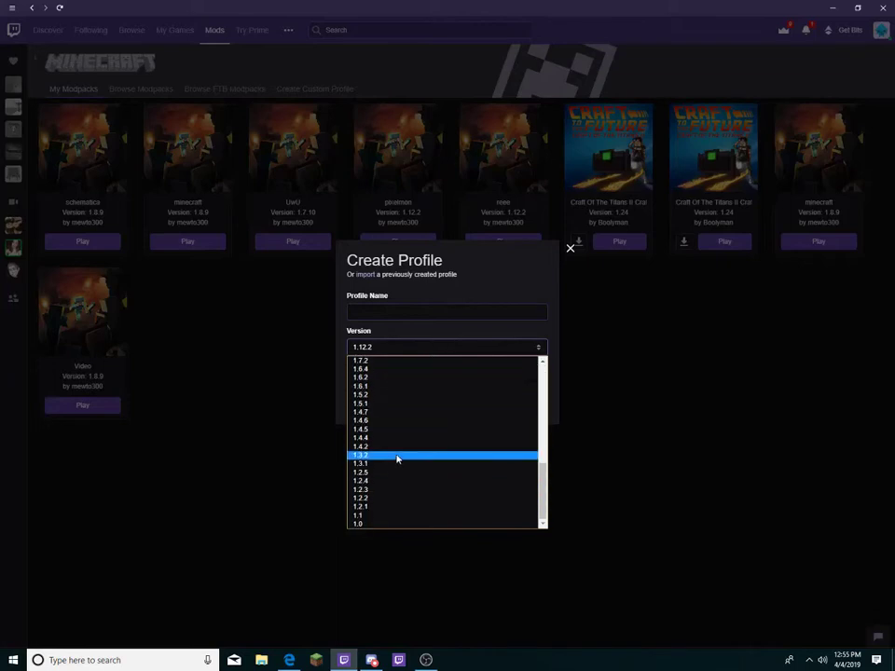
{"action": "scroll", "coordinate": [395, 458], "scroll_direction": "up", "scroll_amount": 10}
{"action": "scroll", "coordinate": [386, 453], "scroll_direction": "down", "scroll_amount": 10}
{"action": "scroll", "coordinate": [410, 438], "scroll_direction": "up", "scroll_amount": 10}
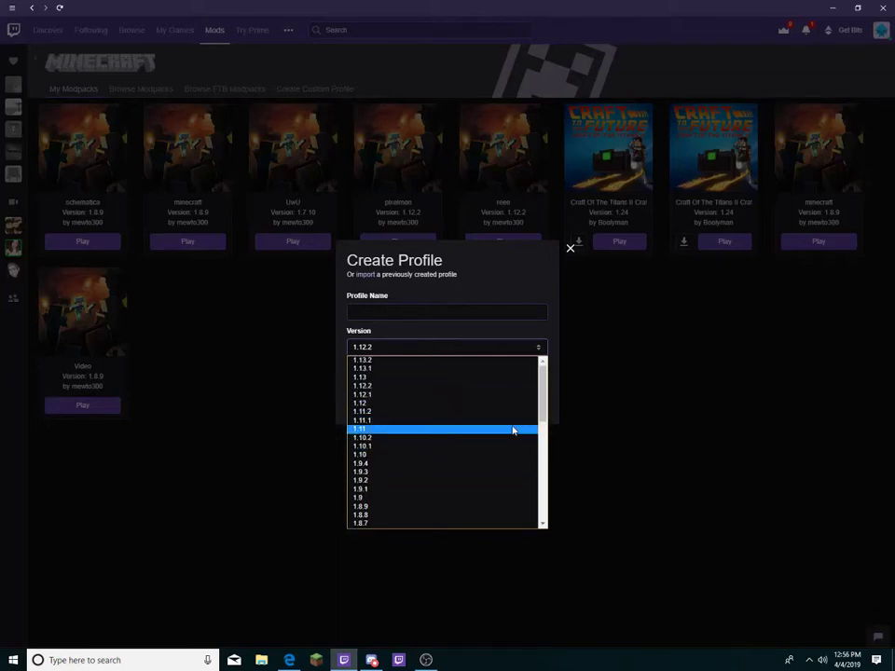
{"action": "left_click", "coordinate": [571, 249]}
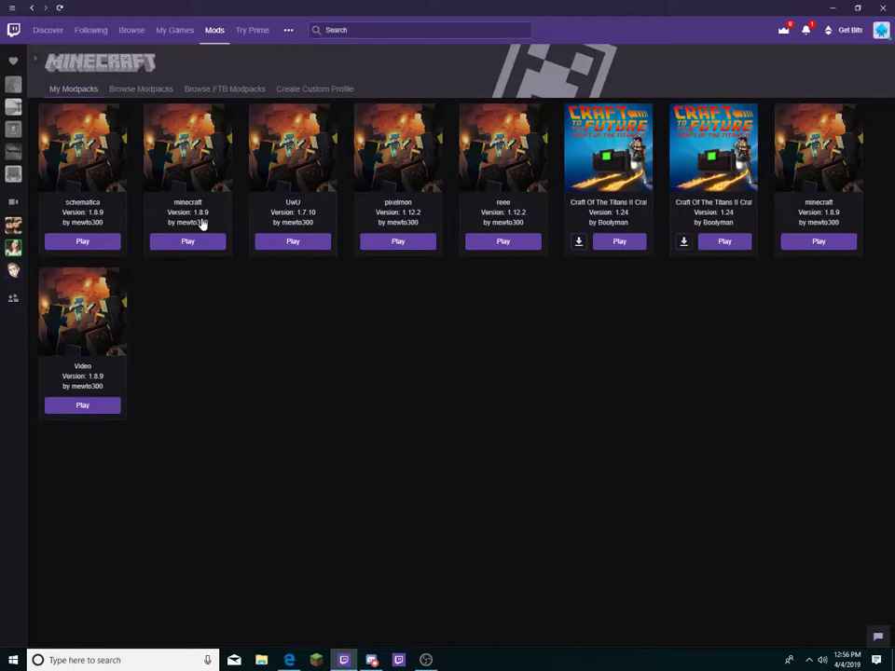
Step: Open the 1.8.9 minecraft profile beside schematica and search its additional mods for "SCHE"
{"action": "left_click", "coordinate": [202, 224]}
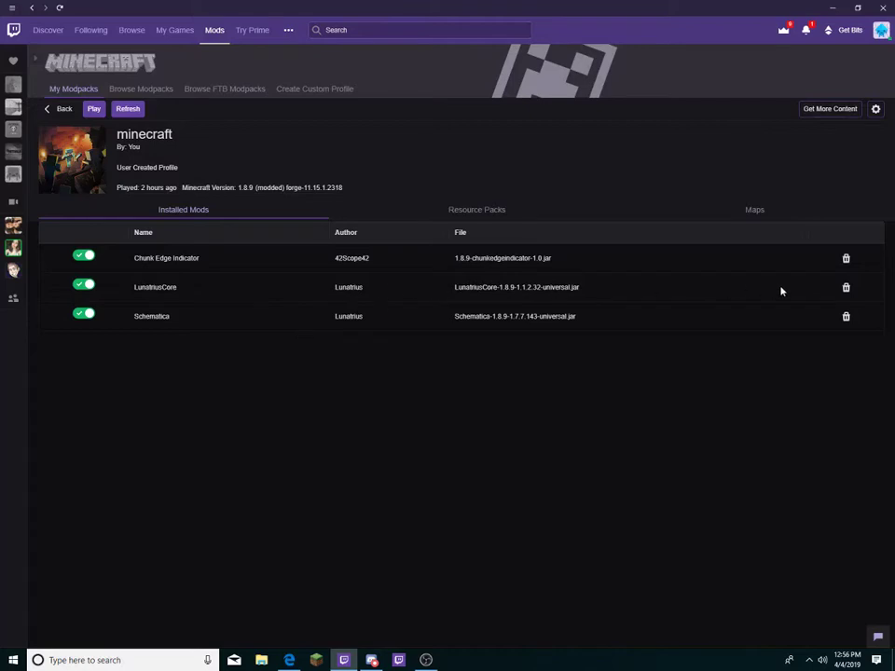
{"action": "left_click", "coordinate": [840, 109]}
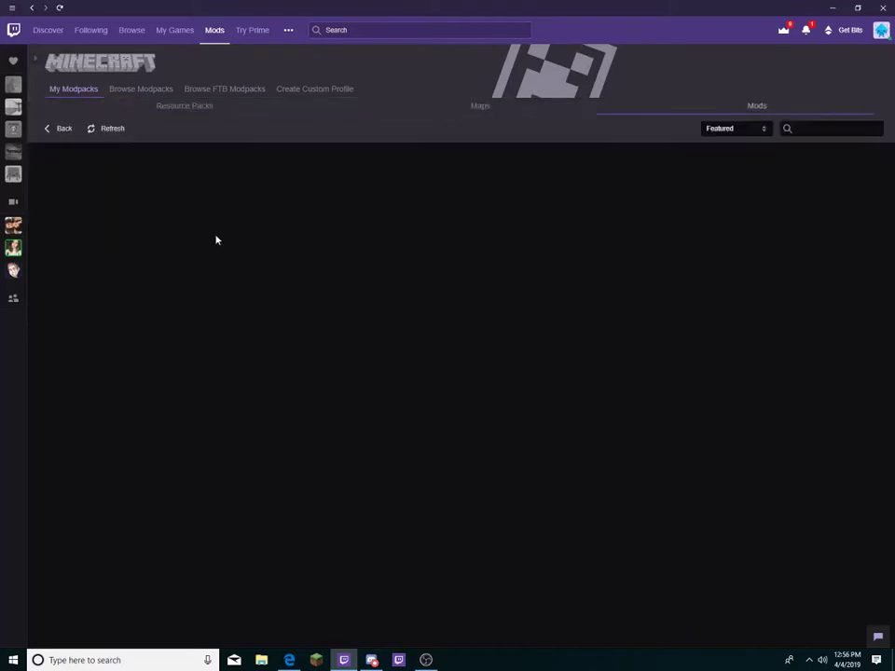
{"action": "left_click", "coordinate": [796, 128]}
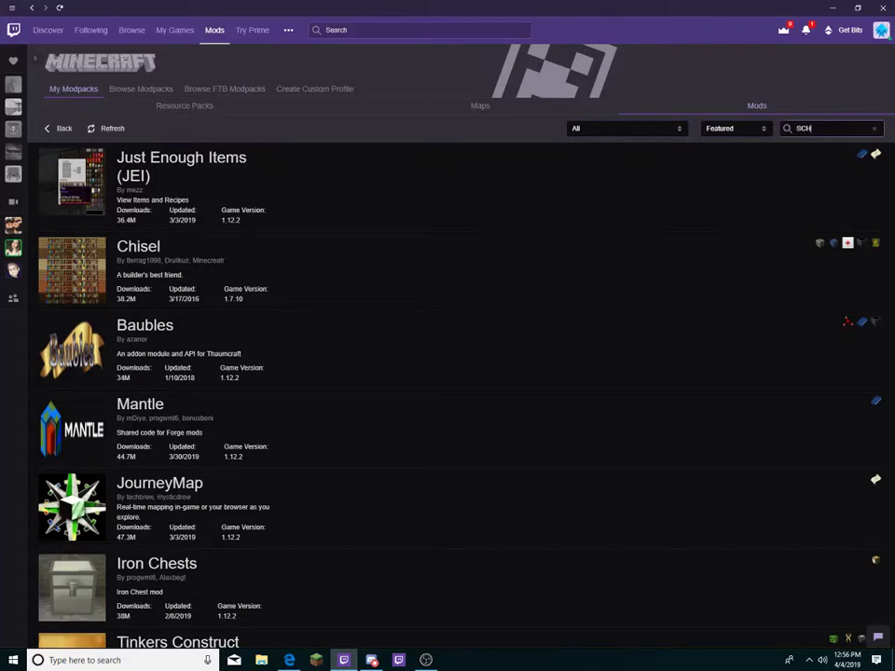
{"action": "type", "text": "SCHEN"}
{"action": "key", "text": "BackSpace"}
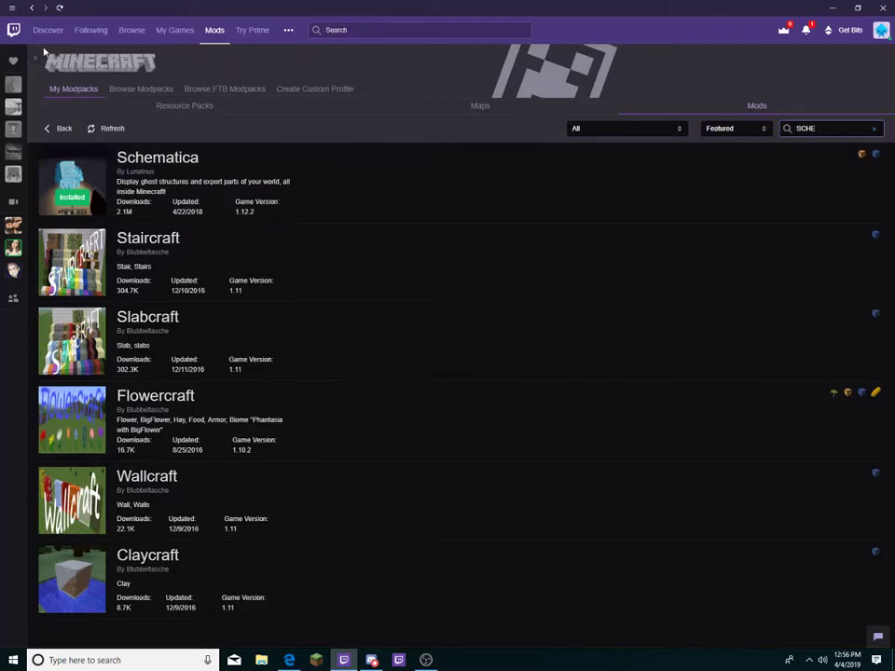
Step: Return to the modpack list and launch the 1.8.9 minecraft profile beside schematica
{"action": "left_click", "coordinate": [123, 91]}
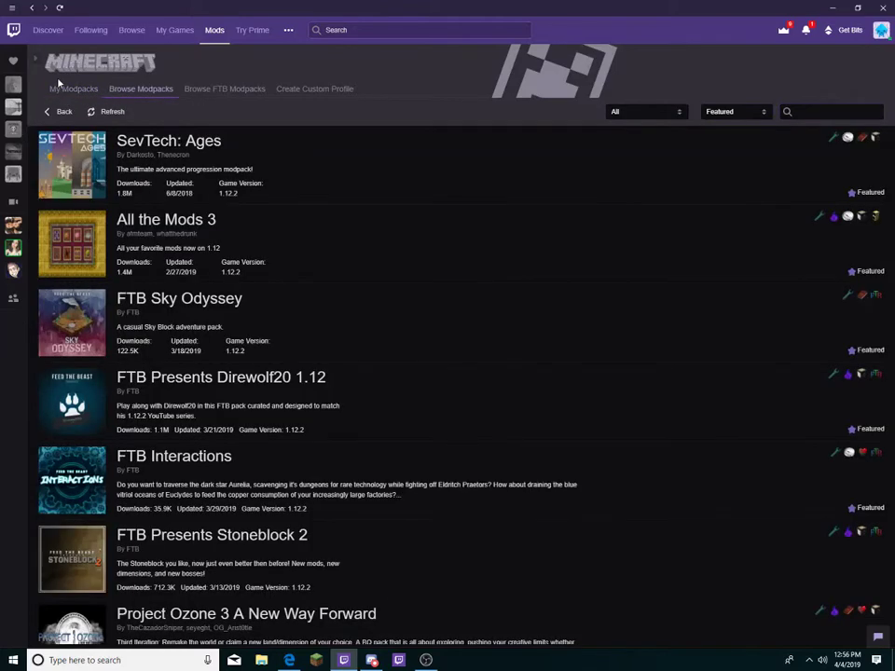
{"action": "left_click", "coordinate": [57, 111]}
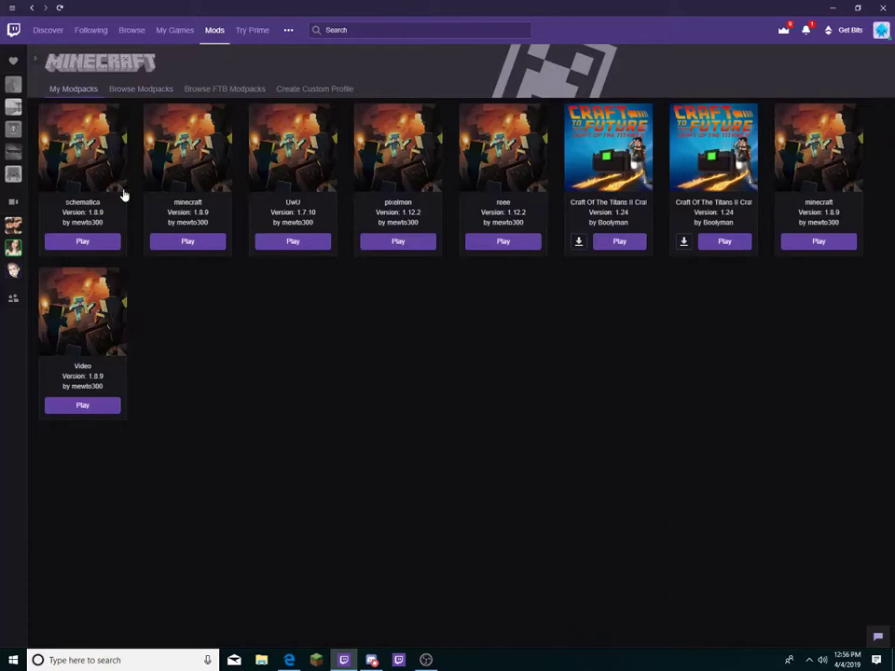
{"action": "left_click", "coordinate": [184, 167]}
{"action": "left_click", "coordinate": [91, 109]}
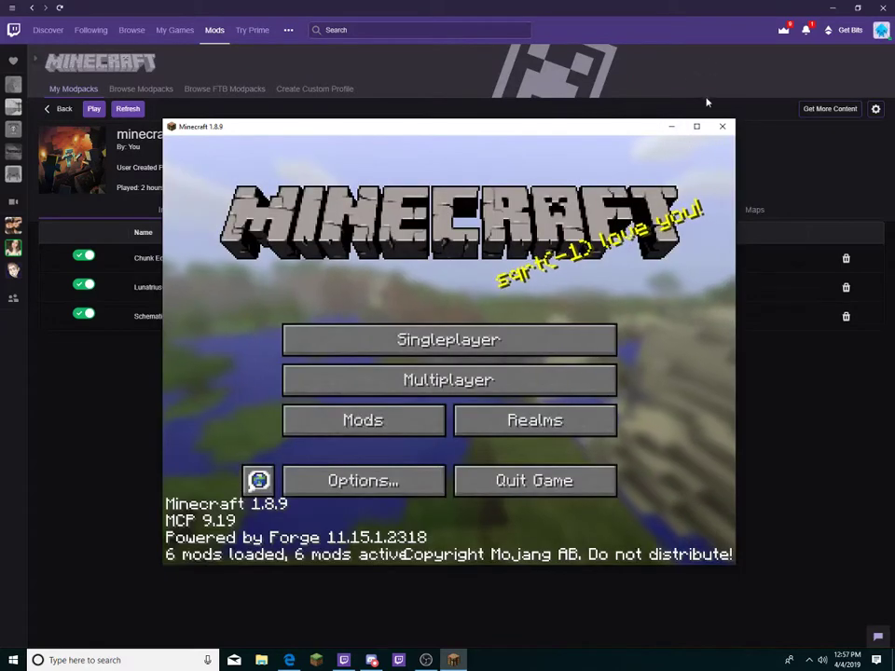
Step: Maximize the Minecraft window and load the singleplayer world noteblocks
{"action": "left_click", "coordinate": [696, 126]}
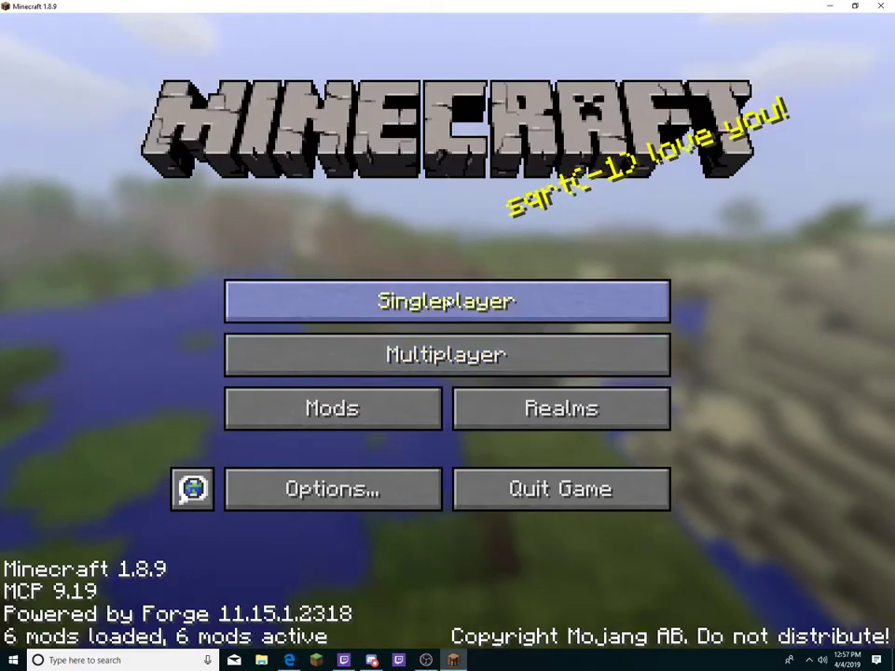
{"action": "left_click", "coordinate": [449, 304]}
{"action": "left_click", "coordinate": [211, 147]}
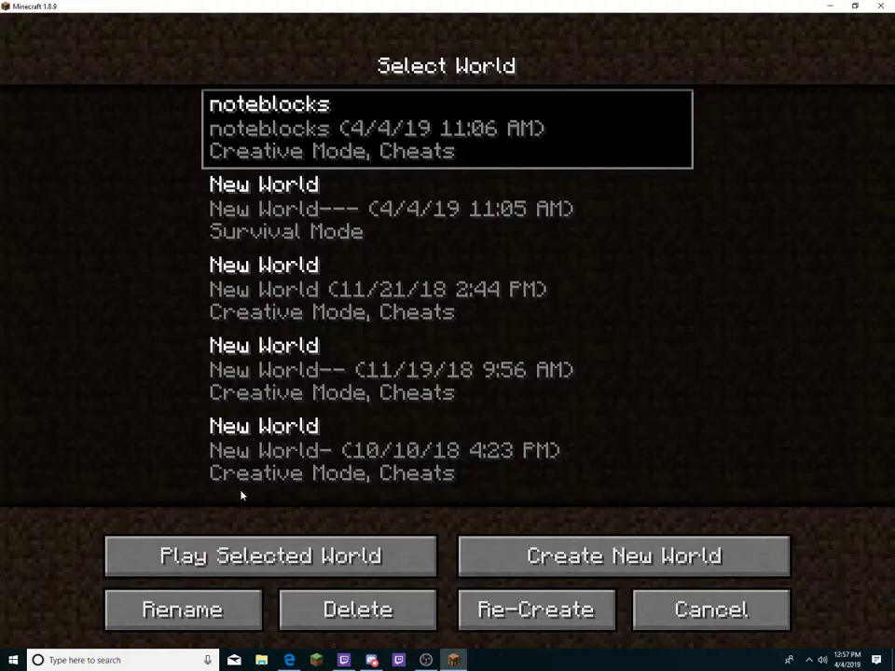
{"action": "left_click", "coordinate": [229, 560]}
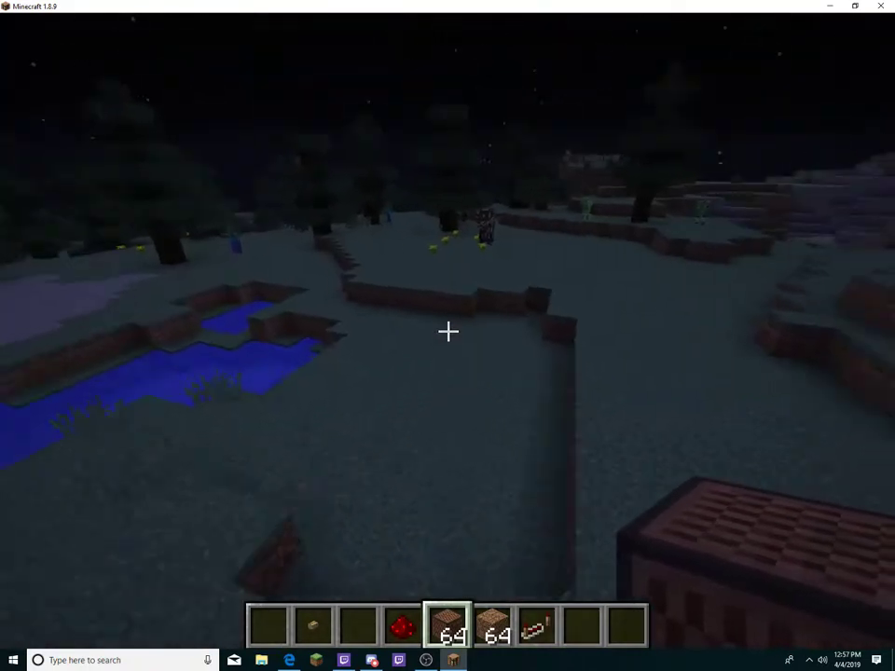
{"action": "key", "text": "e"}
{"action": "key", "text": "e"}
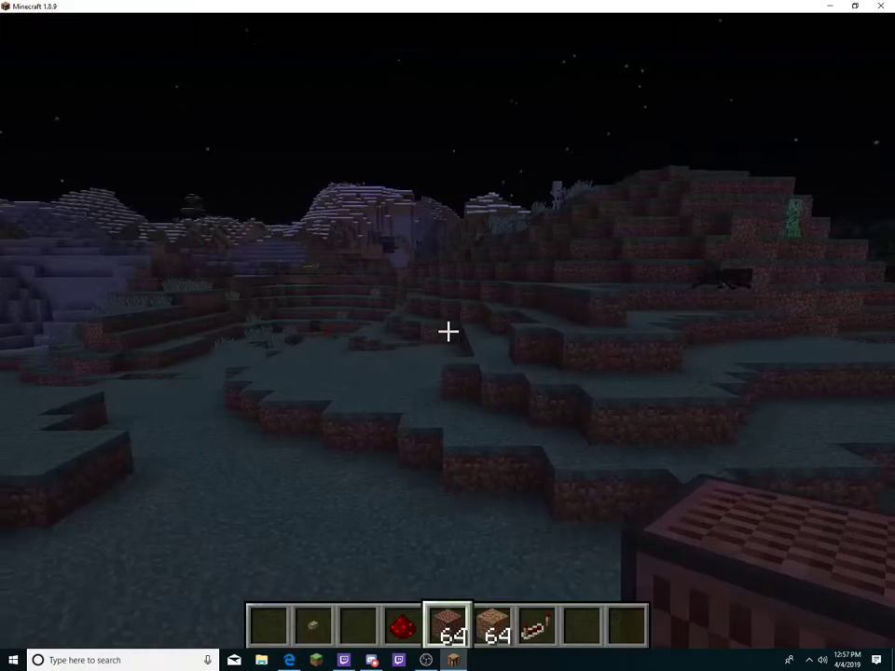
Step: Load the emmys schematic into the world from the Schematica file list
{"action": "key", "text": "KP_Divide"}
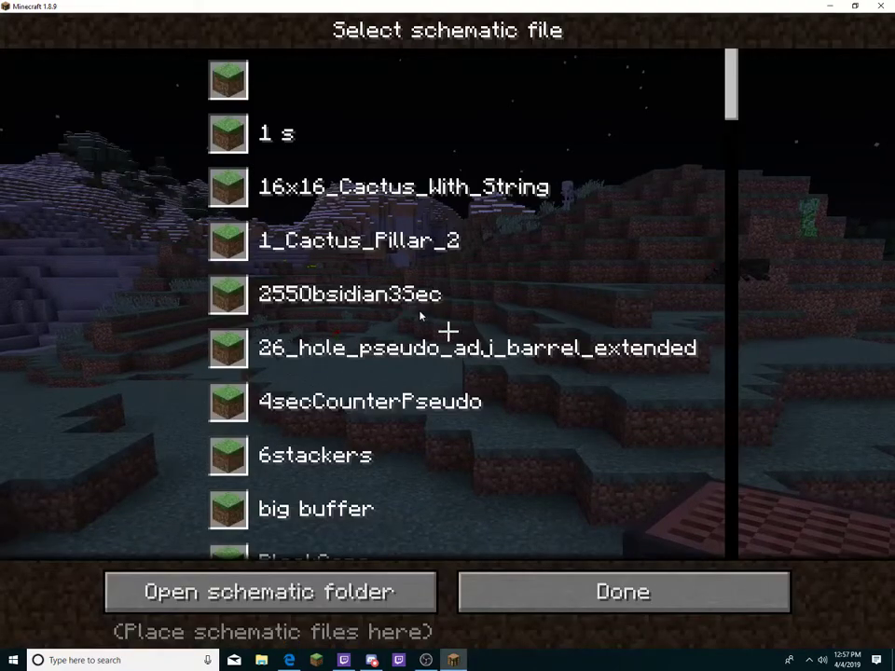
{"action": "scroll", "coordinate": [419, 285], "scroll_direction": "down", "scroll_amount": 3}
{"action": "scroll", "coordinate": [371, 313], "scroll_direction": "down", "scroll_amount": 3}
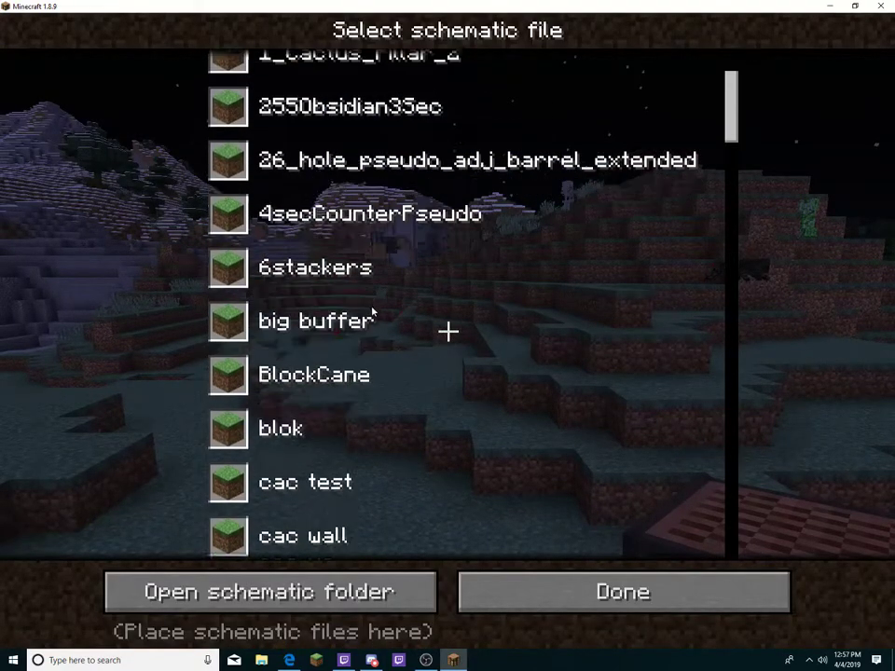
{"action": "scroll", "coordinate": [371, 315], "scroll_direction": "down", "scroll_amount": 10}
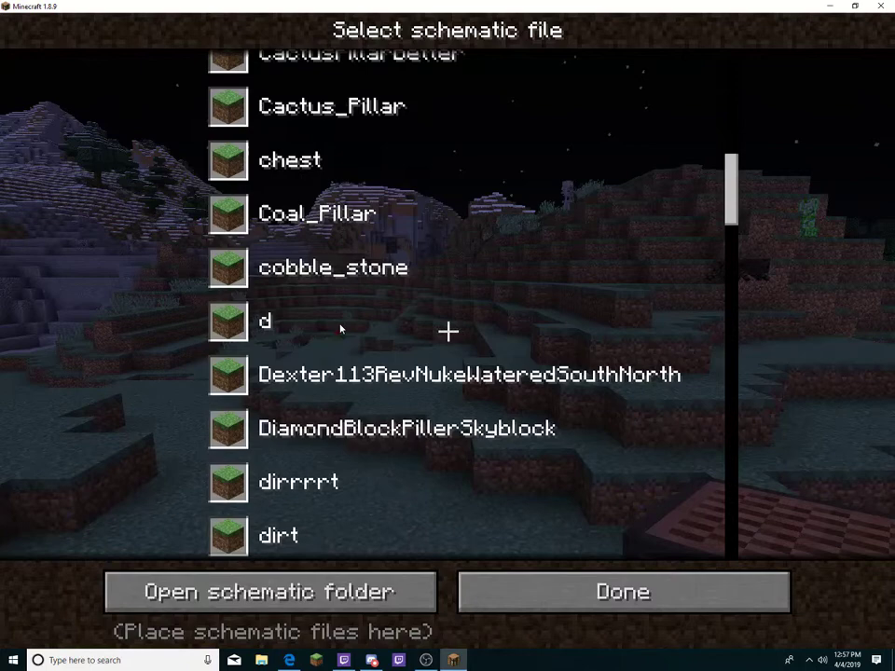
{"action": "scroll", "coordinate": [354, 325], "scroll_direction": "down", "scroll_amount": 5}
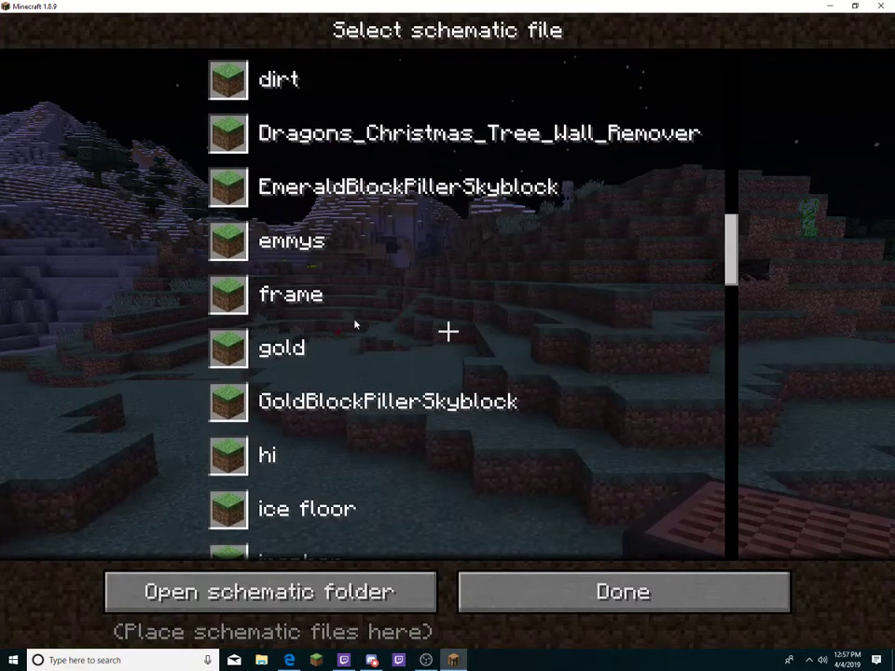
{"action": "left_click", "coordinate": [293, 233]}
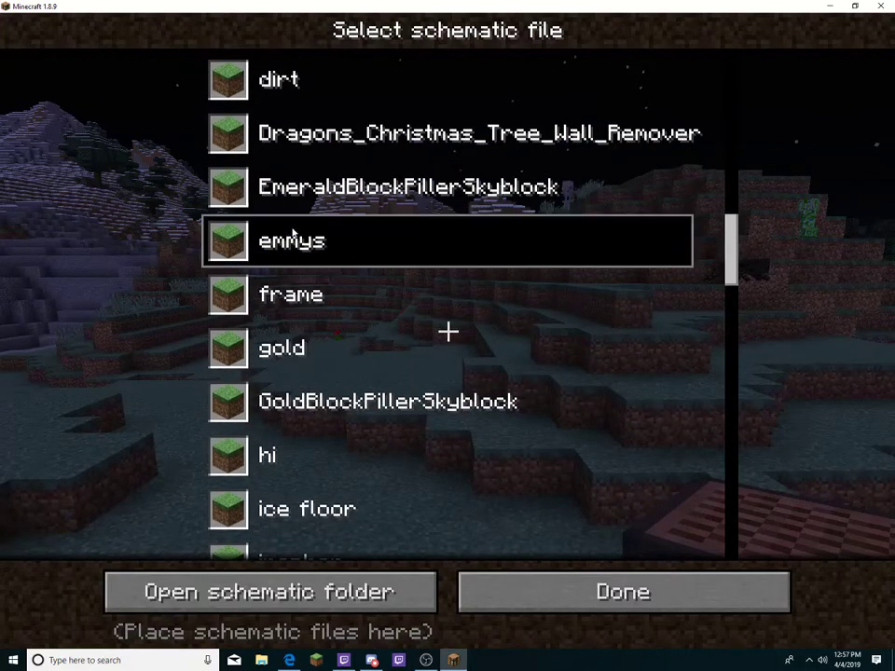
{"action": "left_click", "coordinate": [615, 593]}
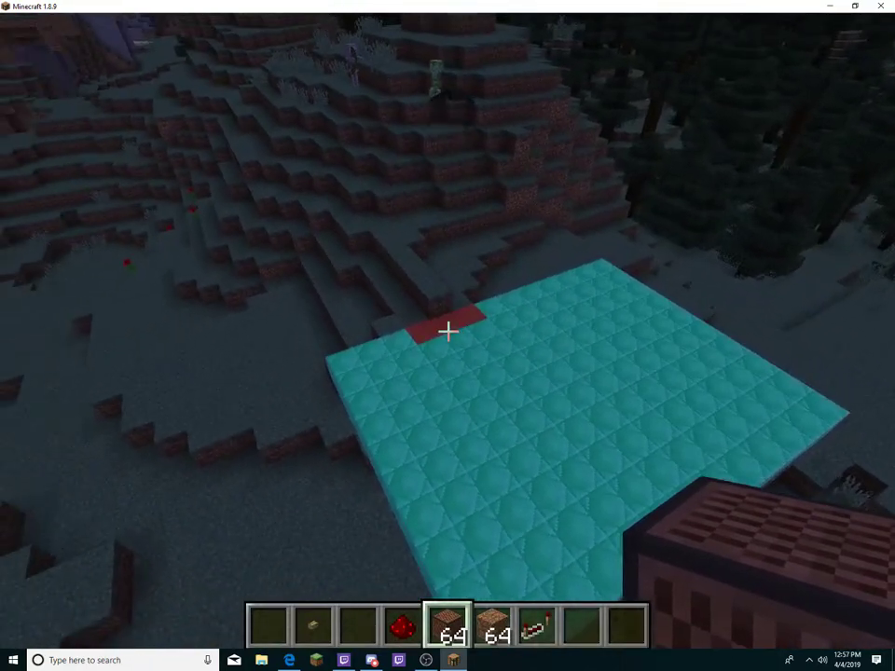
Step: Examine the Schematica key bindings in the game's control settings, including load, manipulate, save and printer toggle, and return to the world
{"action": "key", "text": "Escape"}
{"action": "left_click", "coordinate": [383, 370]}
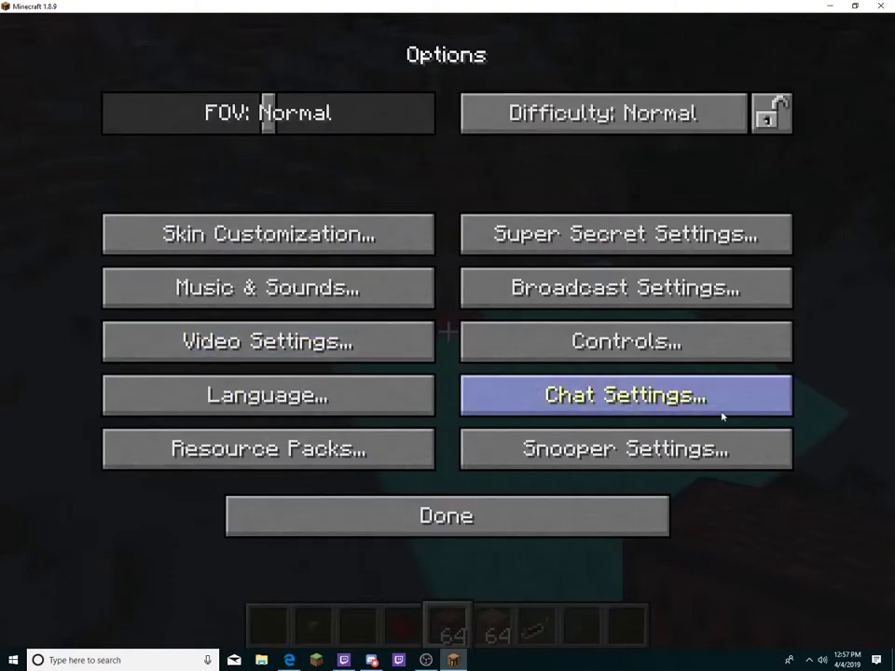
{"action": "left_click", "coordinate": [716, 353]}
{"action": "scroll", "coordinate": [360, 313], "scroll_direction": "down", "scroll_amount": 20}
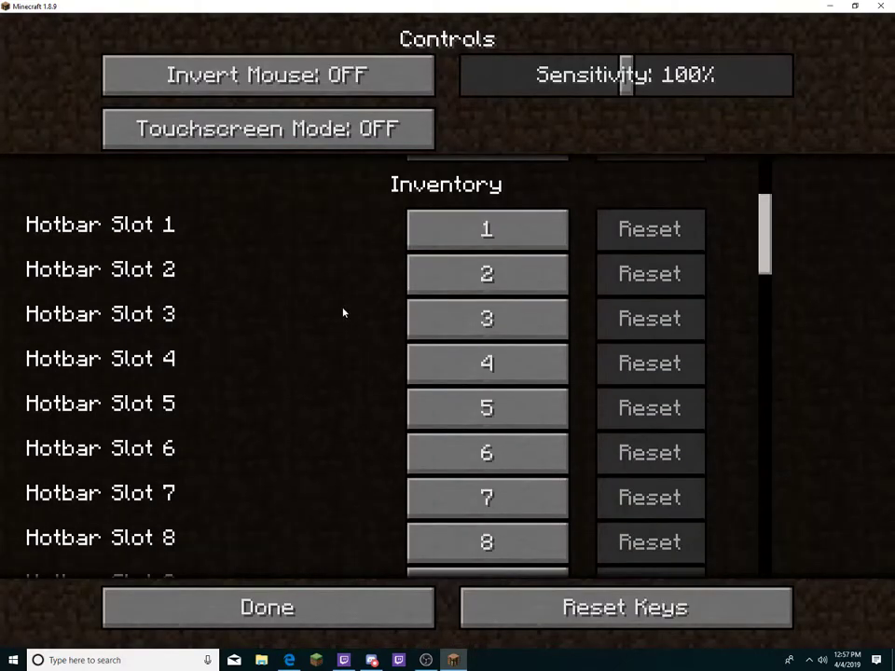
{"action": "scroll", "coordinate": [344, 312], "scroll_direction": "down", "scroll_amount": 20}
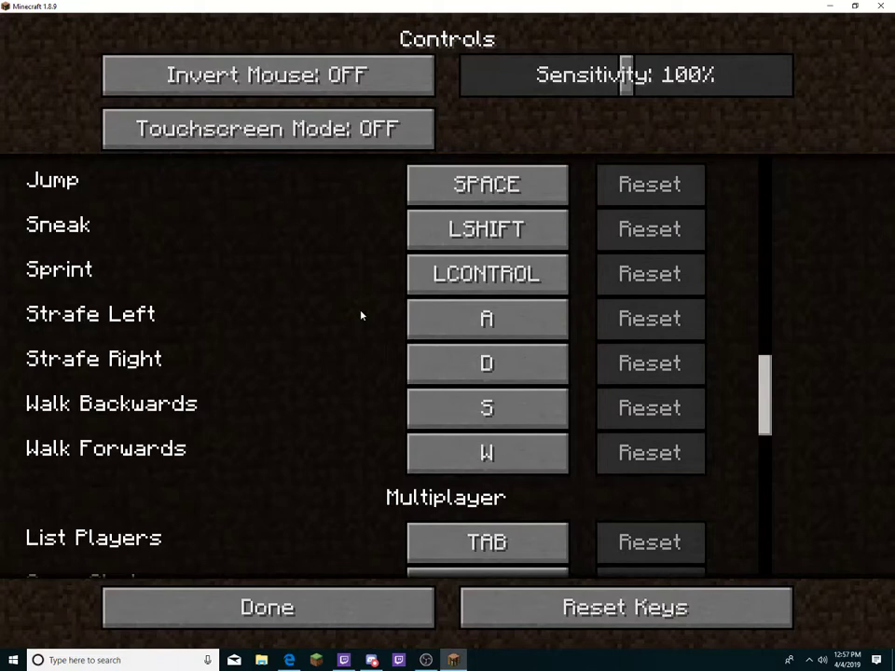
{"action": "scroll", "coordinate": [360, 317], "scroll_direction": "down", "scroll_amount": 18}
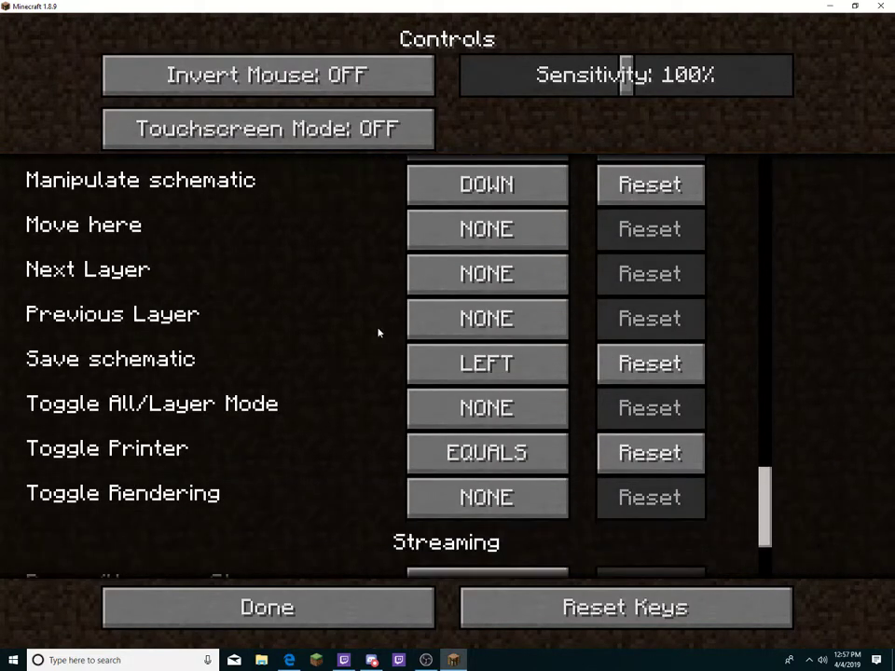
{"action": "scroll", "coordinate": [378, 332], "scroll_direction": "up", "scroll_amount": 5}
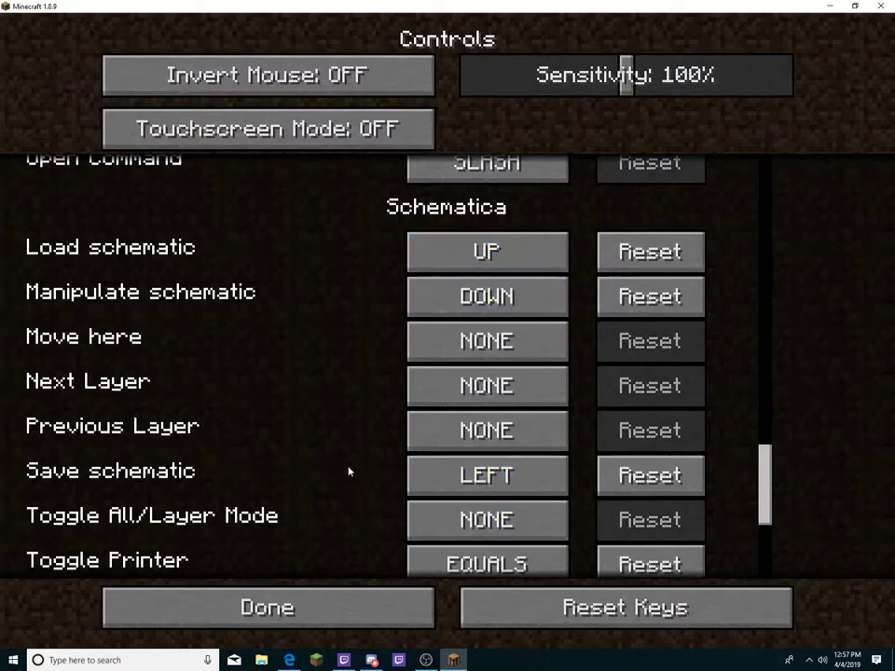
{"action": "scroll", "coordinate": [350, 473], "scroll_direction": "down", "scroll_amount": 2}
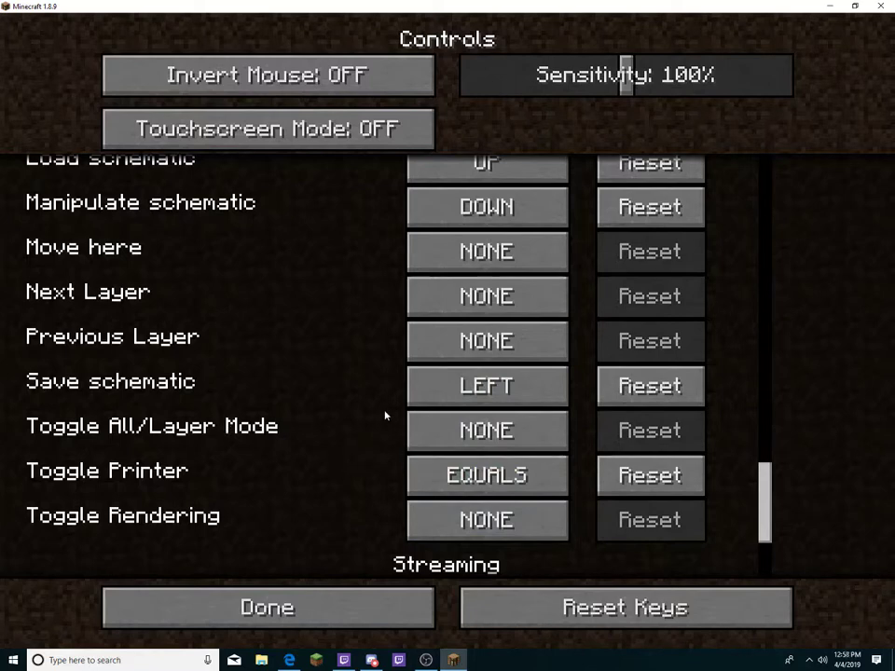
{"action": "scroll", "coordinate": [385, 416], "scroll_direction": "up", "scroll_amount": 1}
{"action": "scroll", "coordinate": [450, 409], "scroll_direction": "down", "scroll_amount": 2}
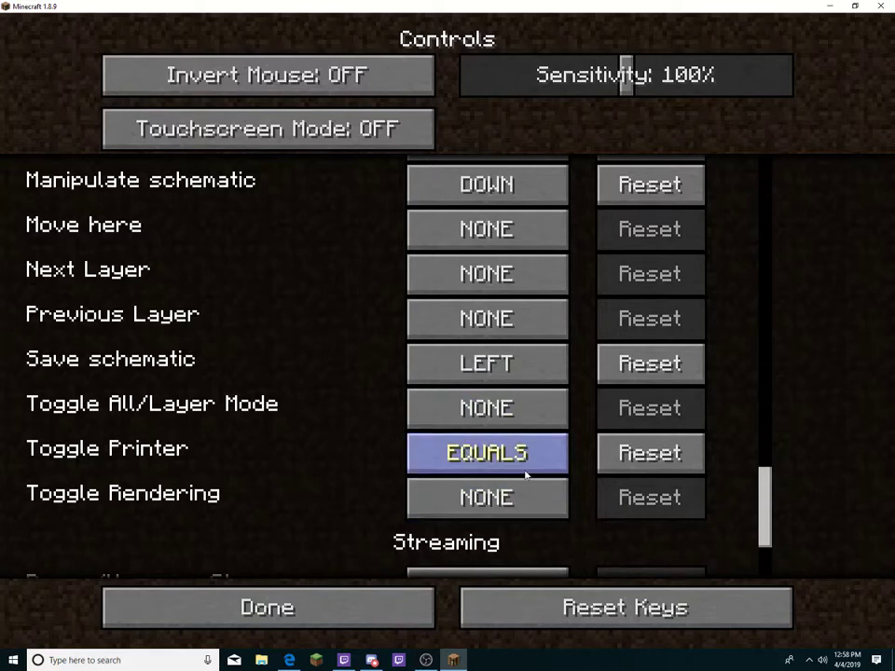
{"action": "scroll", "coordinate": [480, 452], "scroll_direction": "up", "scroll_amount": 2}
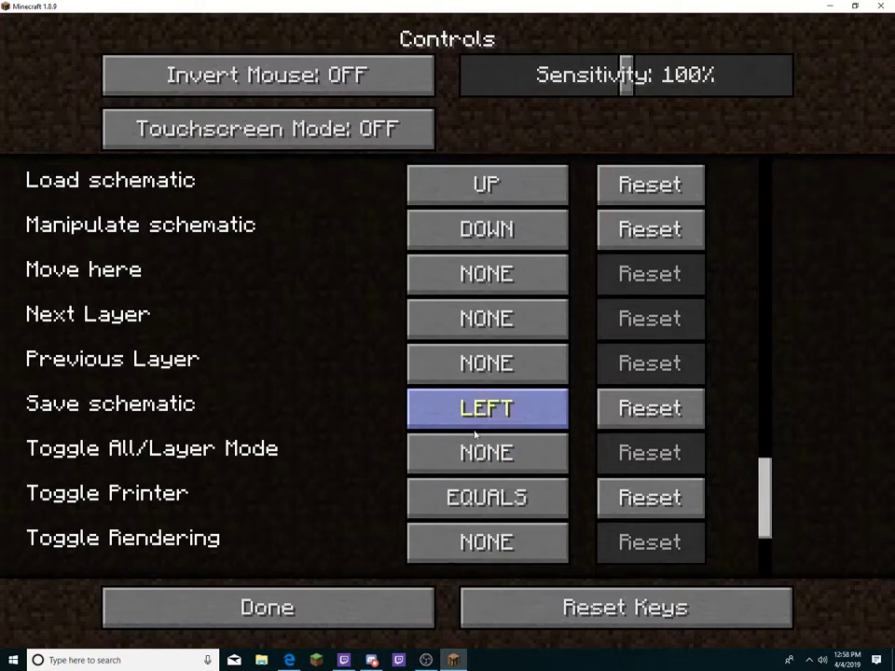
{"action": "scroll", "coordinate": [476, 408], "scroll_direction": "up", "scroll_amount": 1}
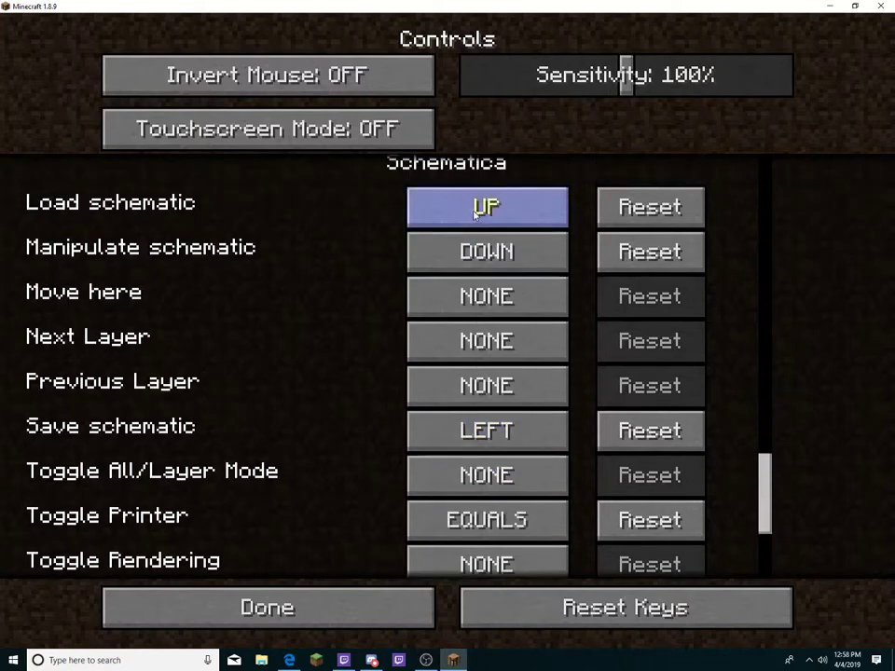
{"action": "left_click", "coordinate": [361, 605]}
{"action": "key", "text": "Escape"}
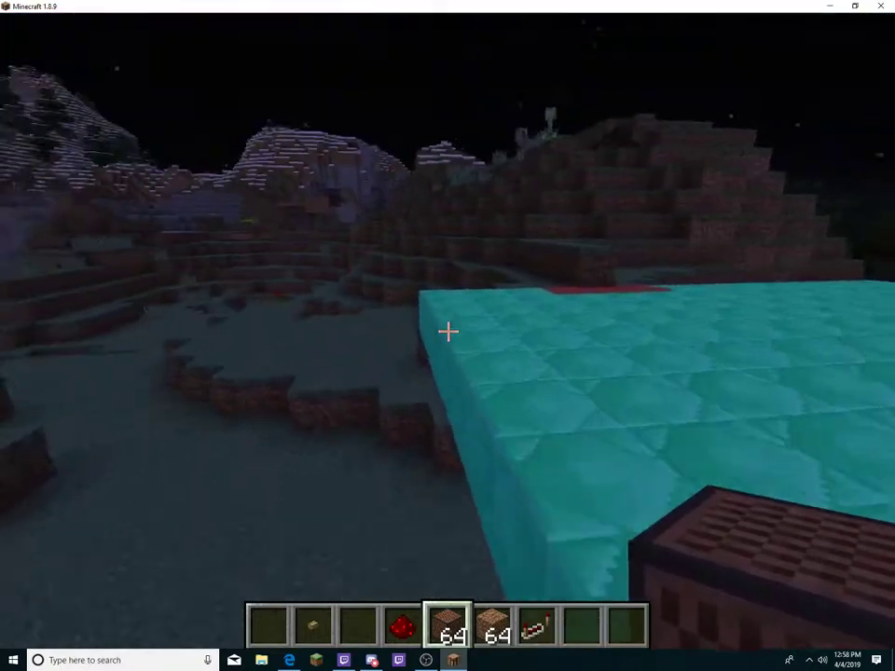
Step: Switch to an empty hotbar slot and open the Schematica mod's configuration from the game's mod list
{"action": "scroll", "coordinate": [448, 331], "scroll_direction": "down", "scroll_amount": 2}
{"action": "scroll", "coordinate": [447, 331], "scroll_direction": "down", "scroll_amount": 1}
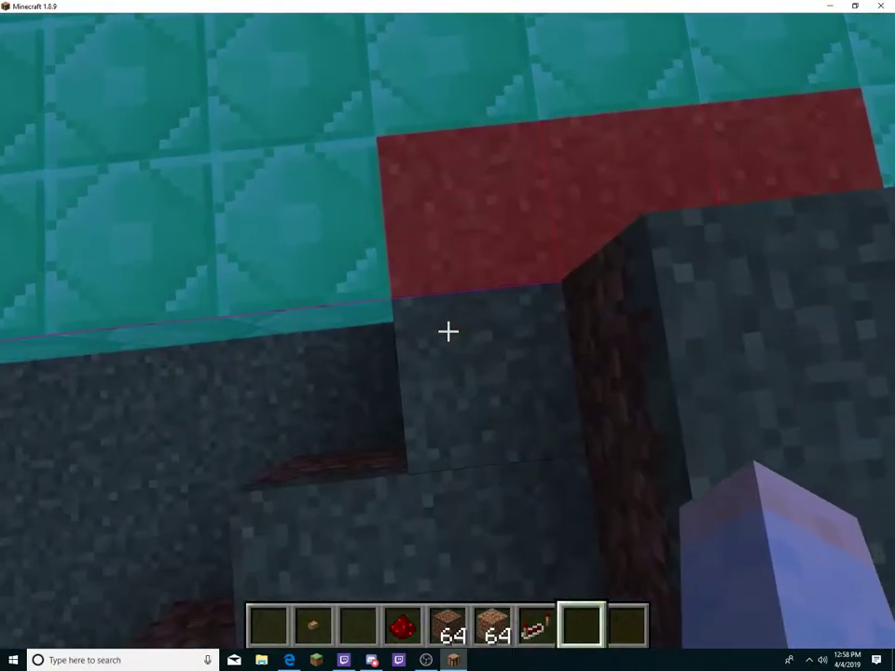
{"action": "key", "text": "Escape"}
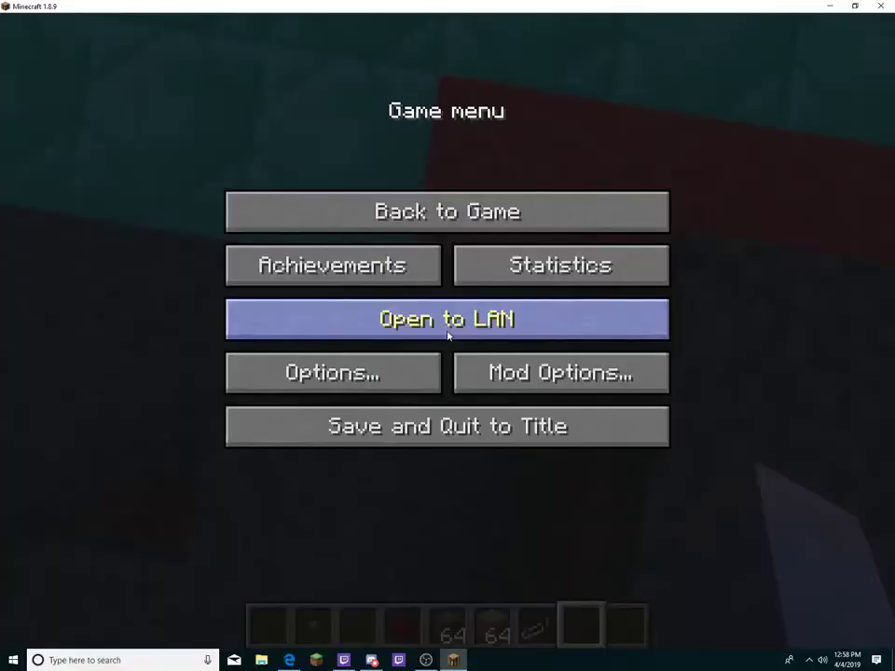
{"action": "left_click", "coordinate": [500, 392]}
{"action": "scroll", "coordinate": [262, 380], "scroll_direction": "down", "scroll_amount": 2}
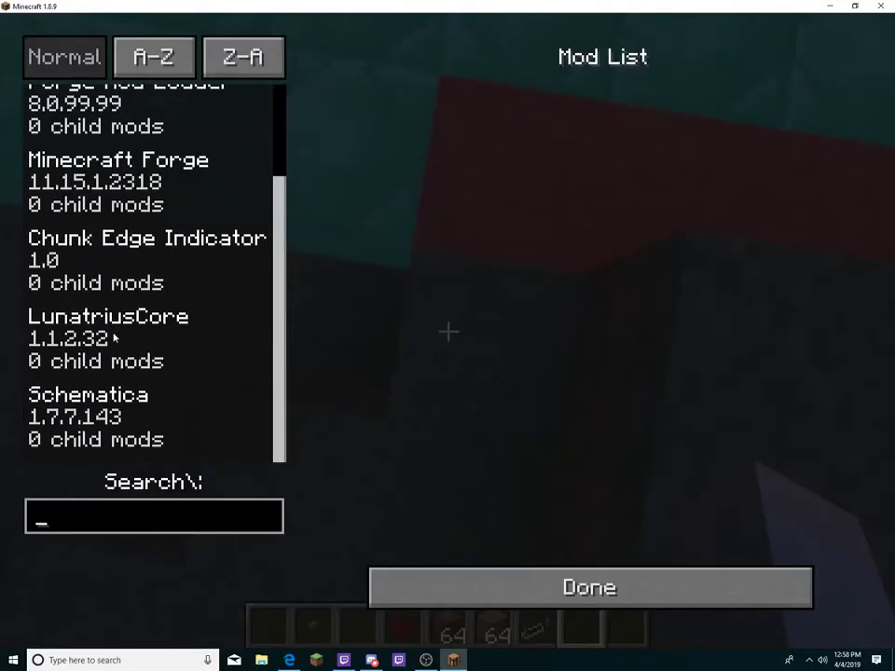
{"action": "left_click", "coordinate": [127, 425]}
{"action": "left_click", "coordinate": [210, 557]}
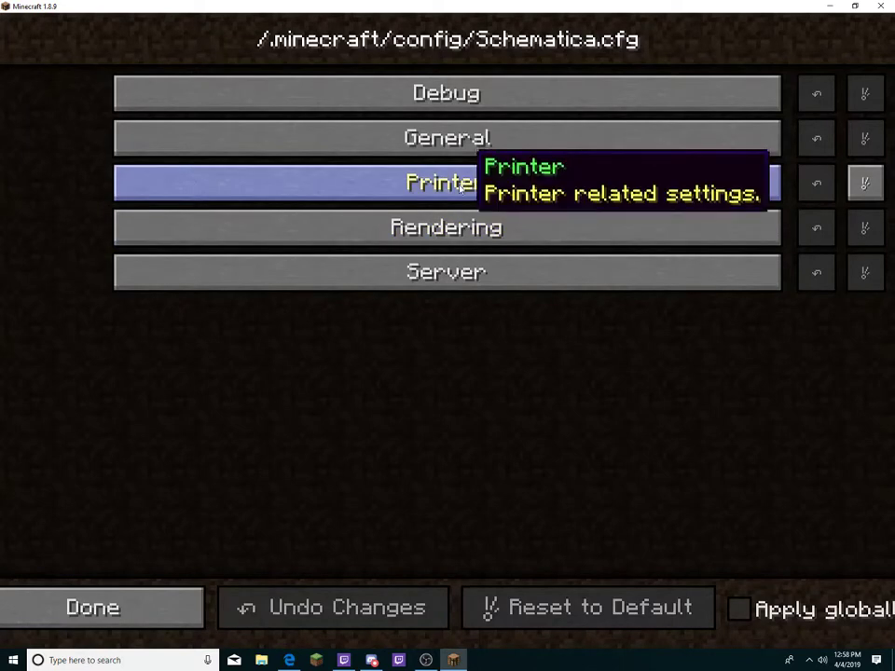
Step: Examine Schematica's Printer settings, including placement delay, placement distance, place instantly and timeout, and return to the world
{"action": "left_click", "coordinate": [460, 184]}
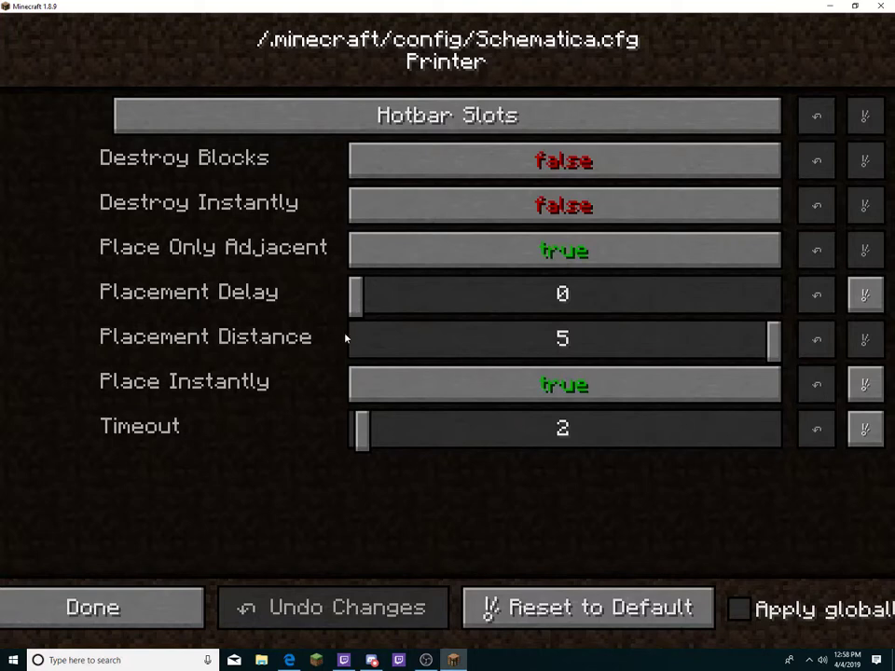
{"action": "mouse_move", "coordinate": [262, 386]}
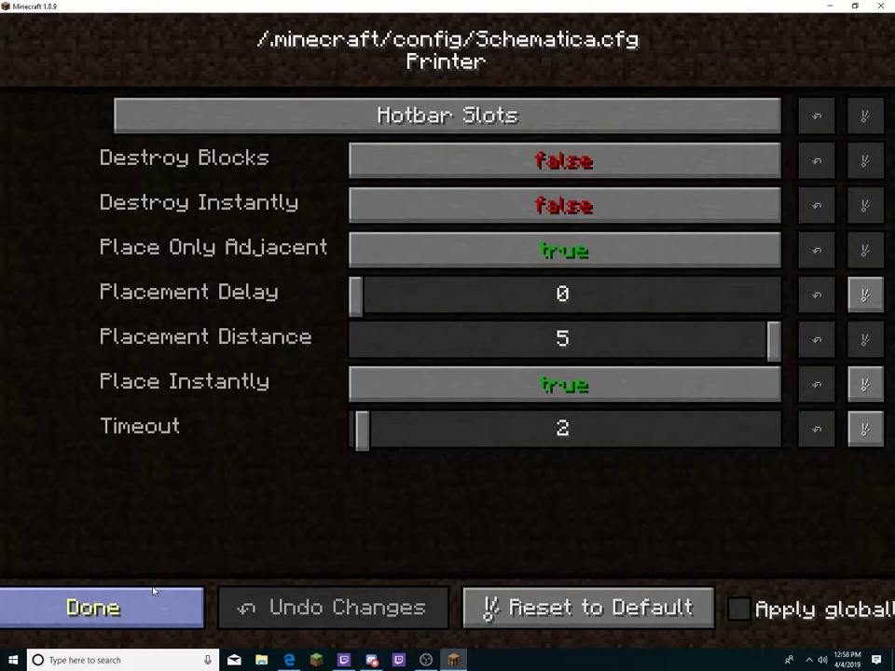
{"action": "left_click", "coordinate": [106, 598]}
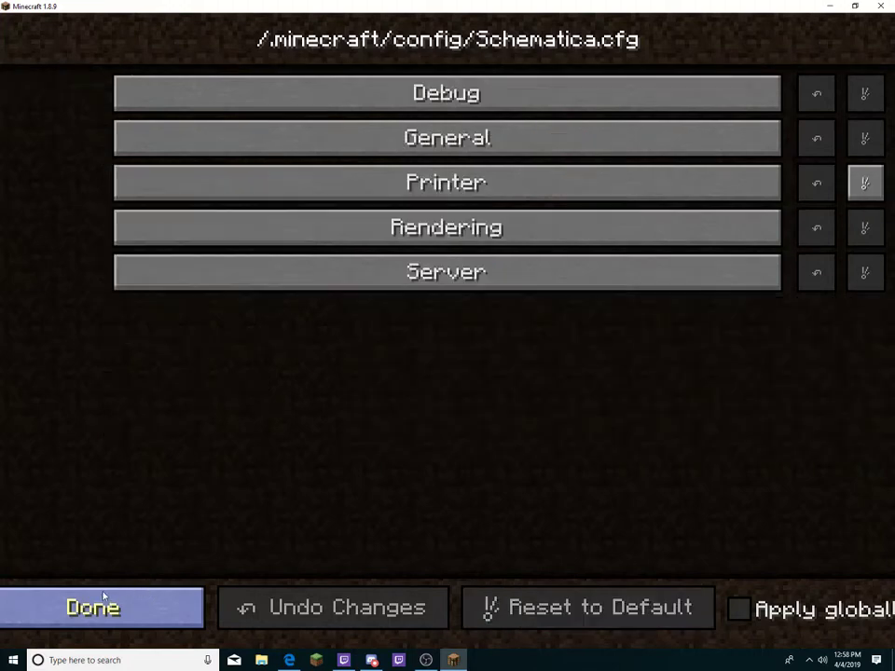
{"action": "left_click", "coordinate": [106, 598]}
{"action": "key", "text": "Escape"}
{"action": "key", "text": "Escape"}
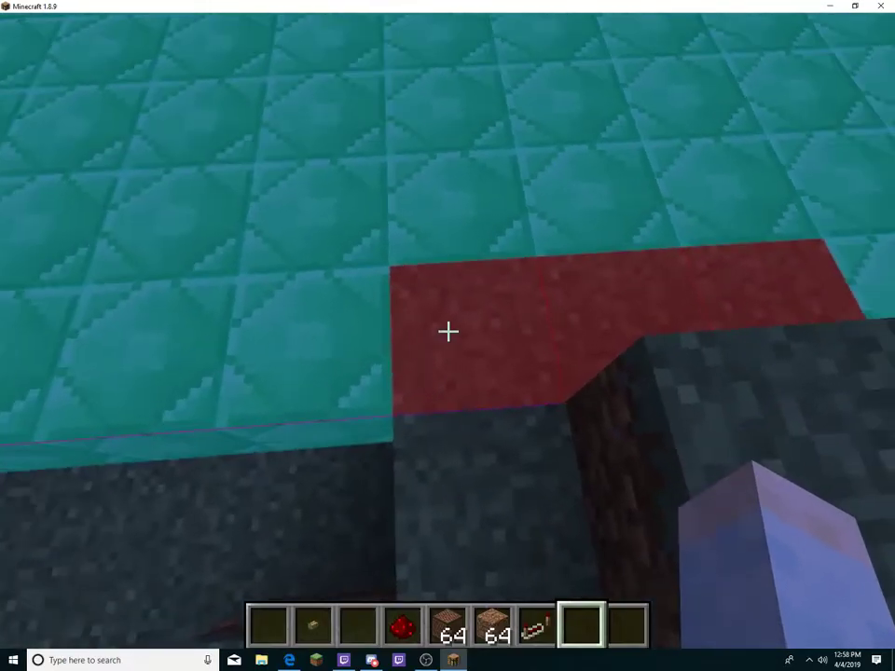
Step: Turn on the Schematica printer beside the loaded schematic so it places the nearby blocks
{"action": "key", "text": "p"}
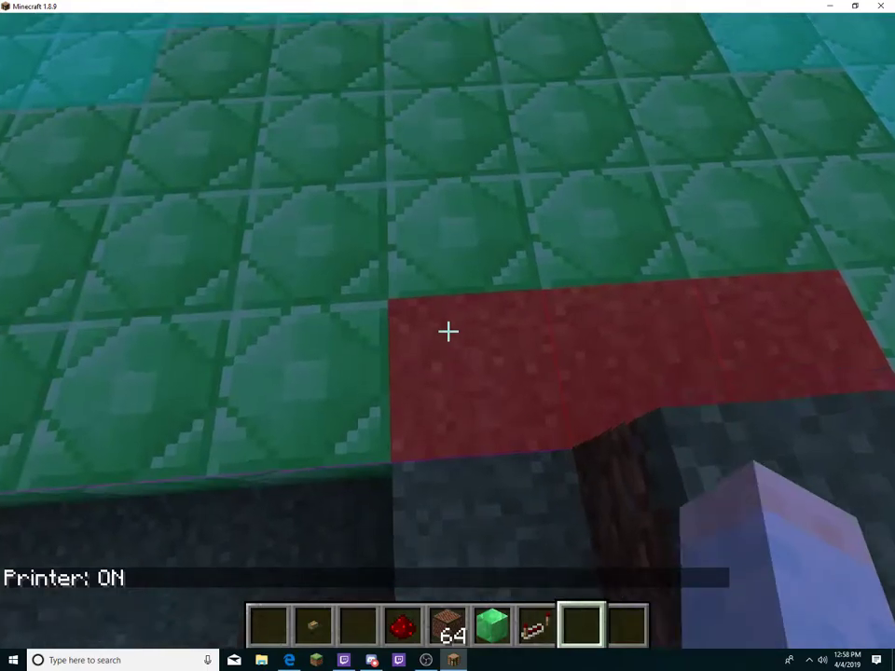